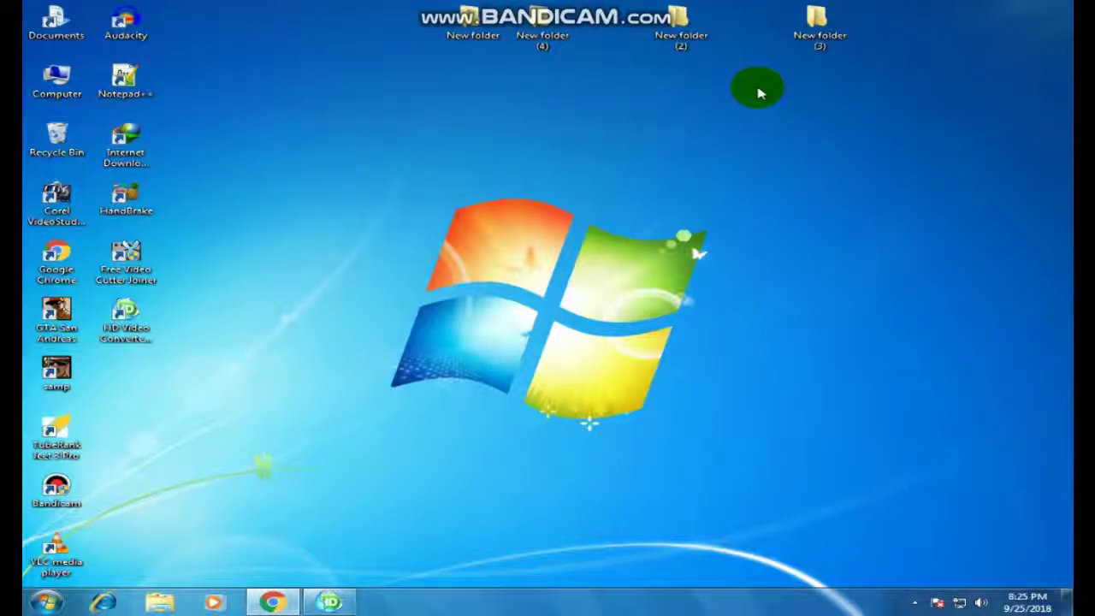
{"action": "left_click", "coordinate": [915, 603]}
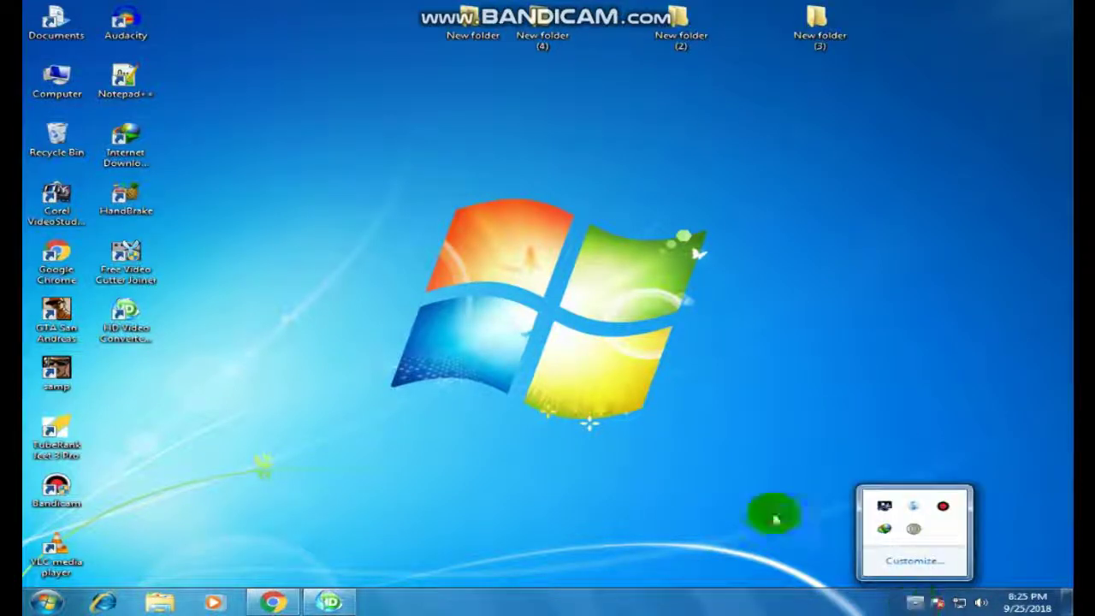
{"action": "left_click", "coordinate": [634, 432]}
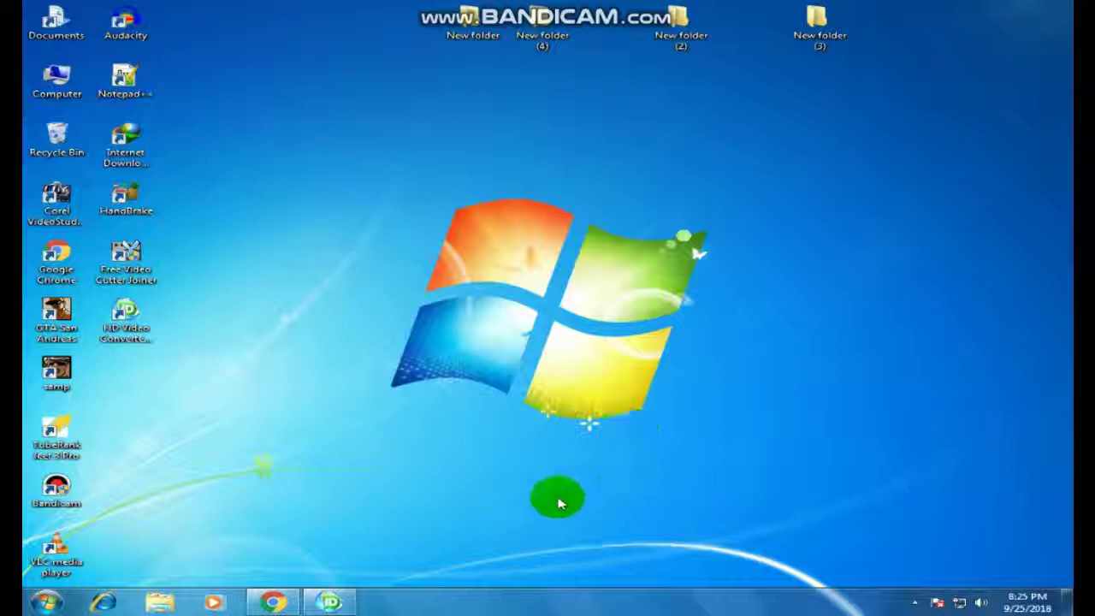
Step: Bring the running HD Video Converter Factory Pro window to the front and reposition it on the desktop
{"action": "mouse_move", "coordinate": [334, 604]}
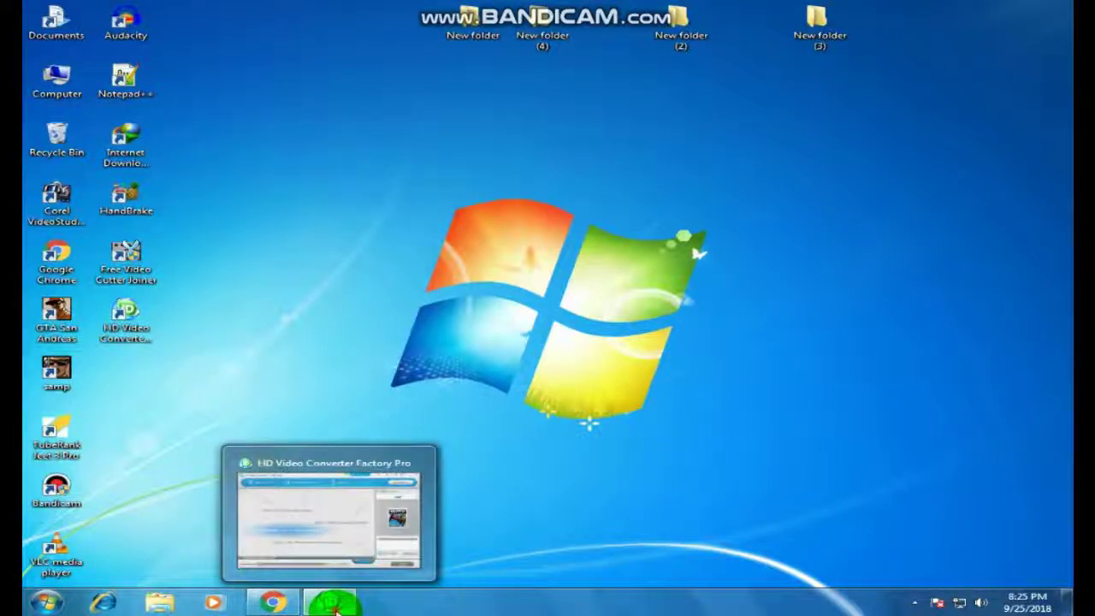
{"action": "left_click", "coordinate": [335, 603]}
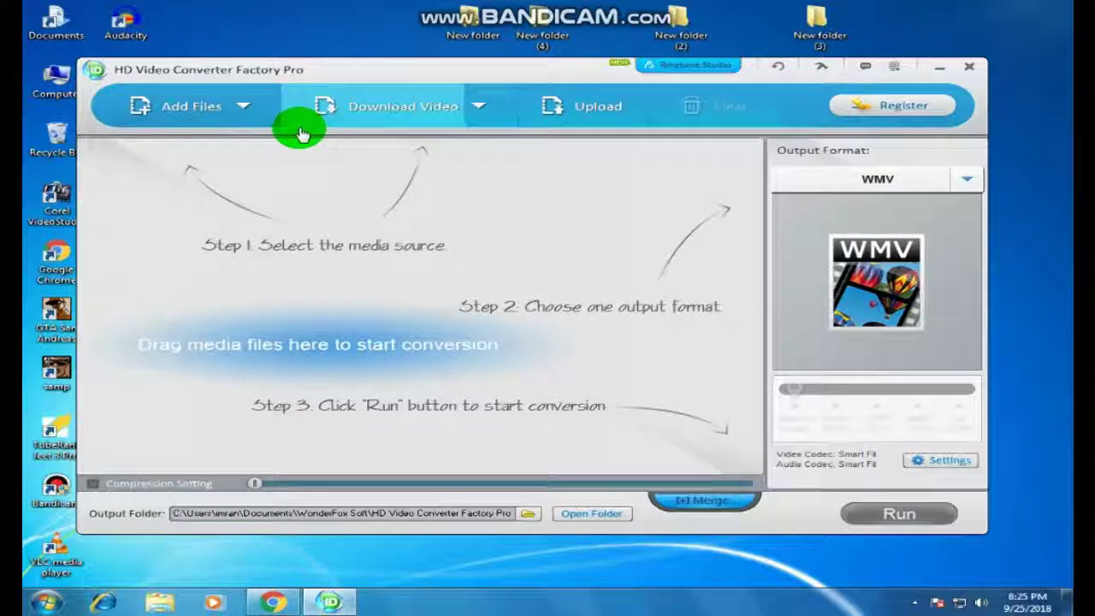
{"action": "left_click", "coordinate": [939, 67]}
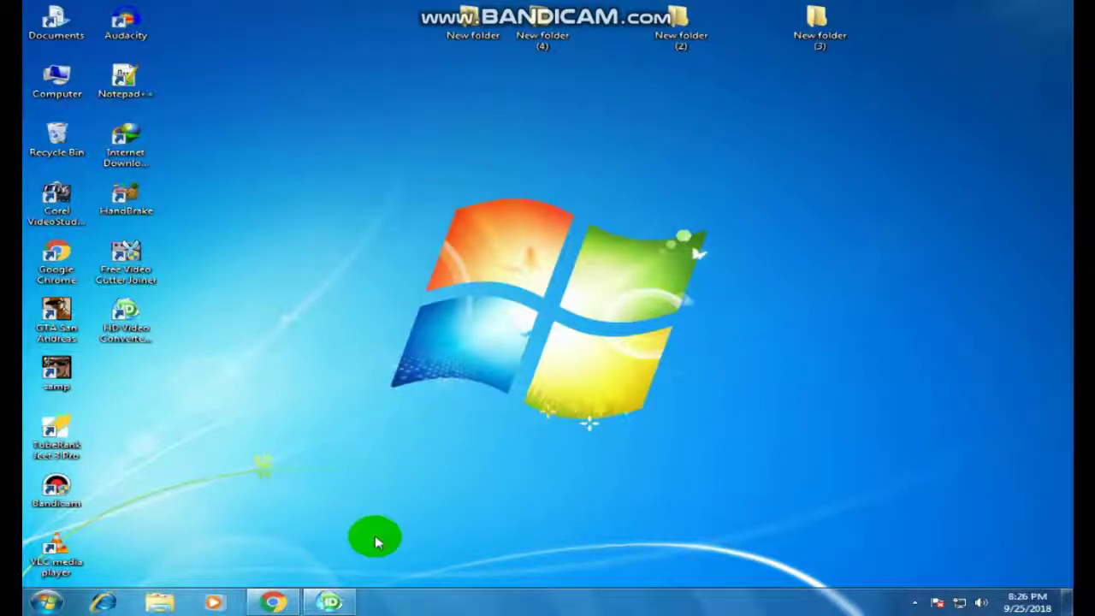
{"action": "left_click", "coordinate": [343, 606]}
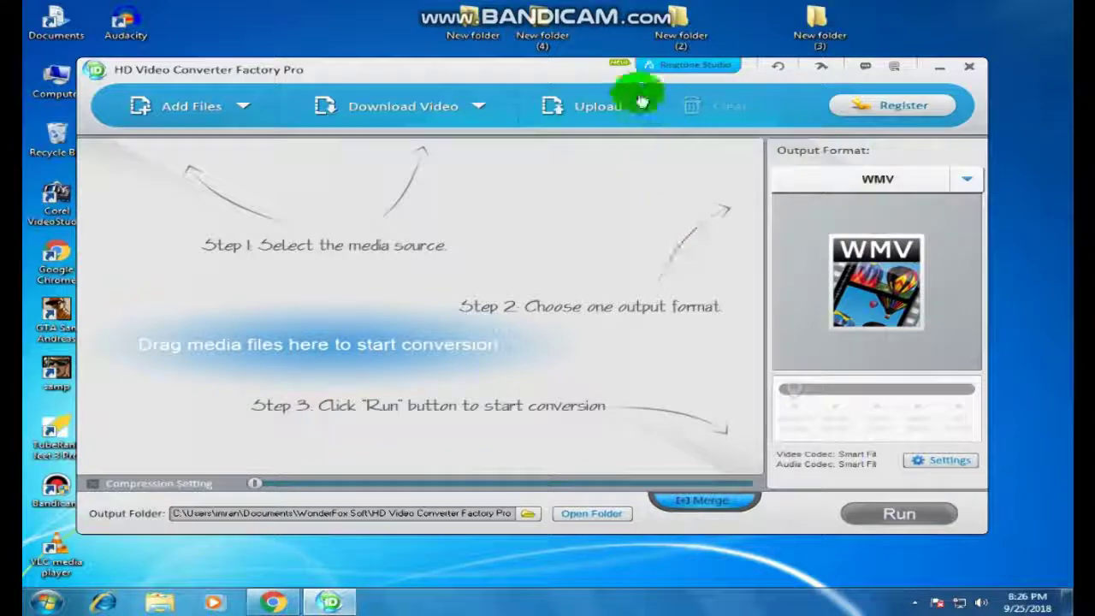
{"action": "mouse_move", "coordinate": [536, 70]}
{"action": "left_mouse_down"}
{"action": "mouse_move", "coordinate": [631, 97]}
{"action": "mouse_move", "coordinate": [487, 78]}
{"action": "mouse_move", "coordinate": [581, 68]}
{"action": "mouse_move", "coordinate": [539, 79]}
{"action": "left_mouse_up"}
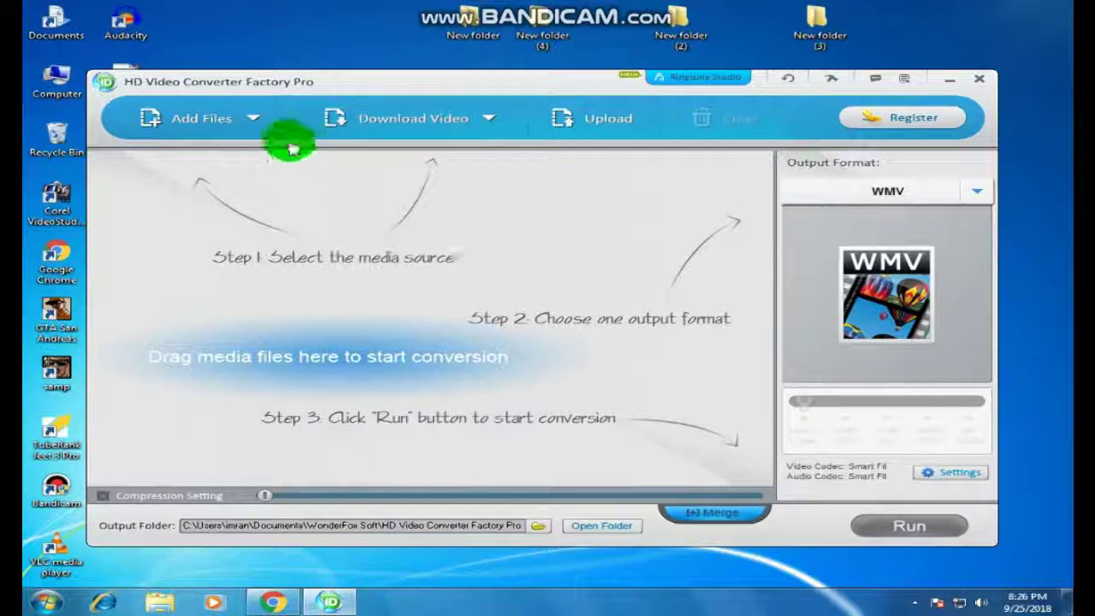
{"action": "left_click_drag", "start_coordinate": [436, 89], "coordinate": [400, 83]}
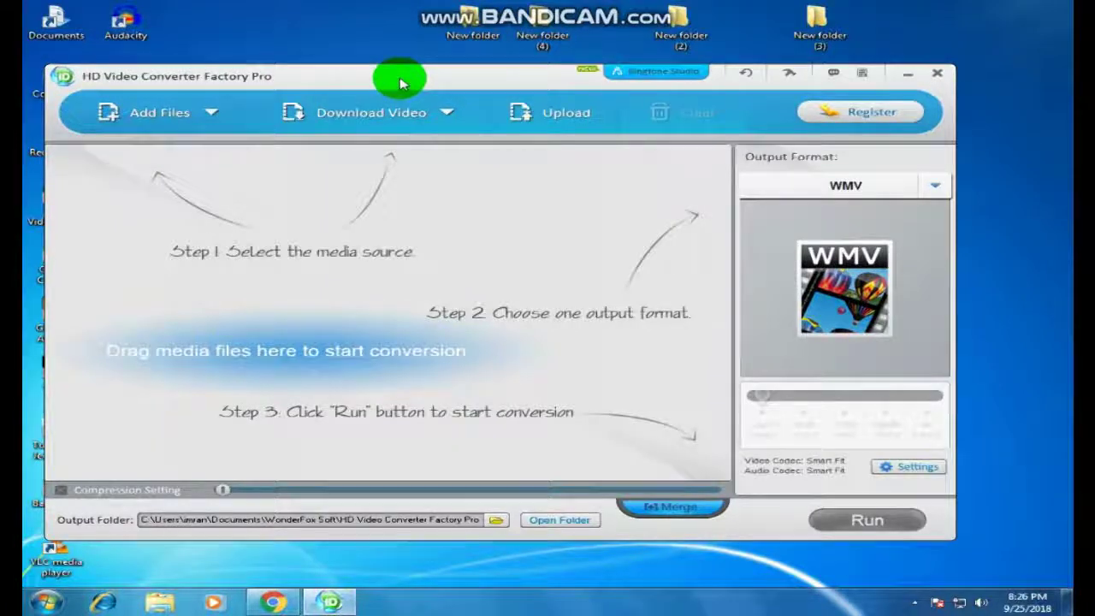
{"action": "left_click_drag", "start_coordinate": [433, 85], "coordinate": [505, 119]}
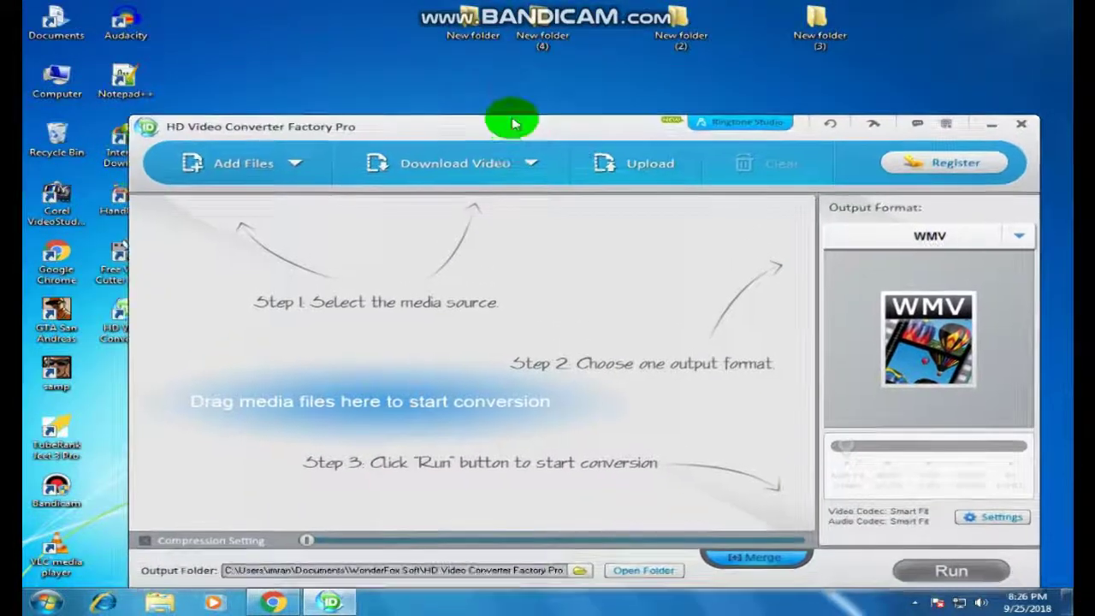
Step: Add the video "How To Protect A USB Flash Drive Password Security" from New folder (4) to the conversion list
{"action": "left_click", "coordinate": [285, 142]}
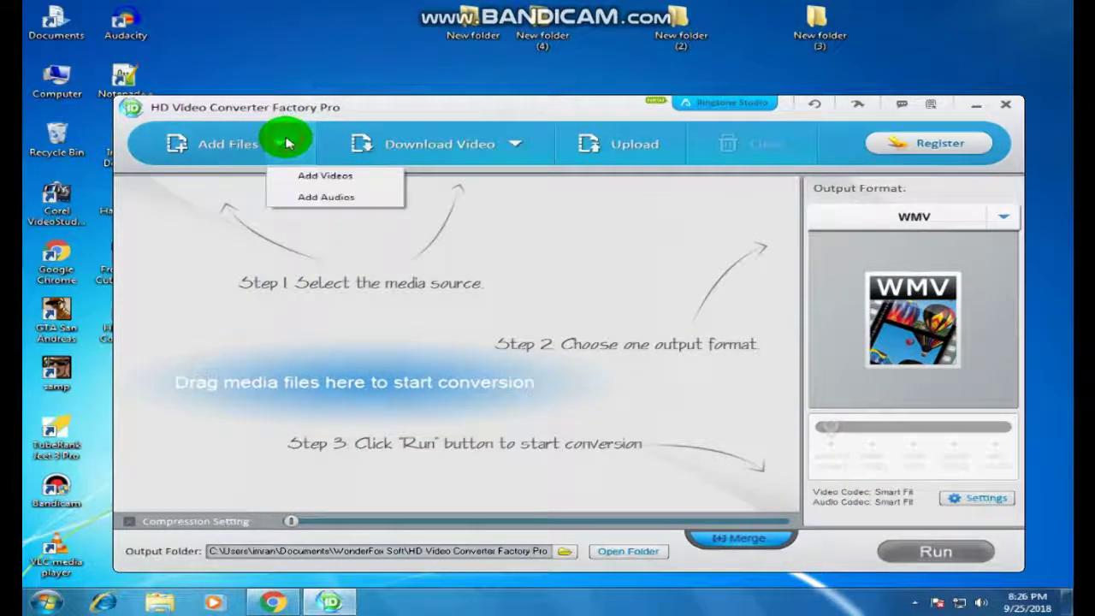
{"action": "left_click", "coordinate": [340, 180]}
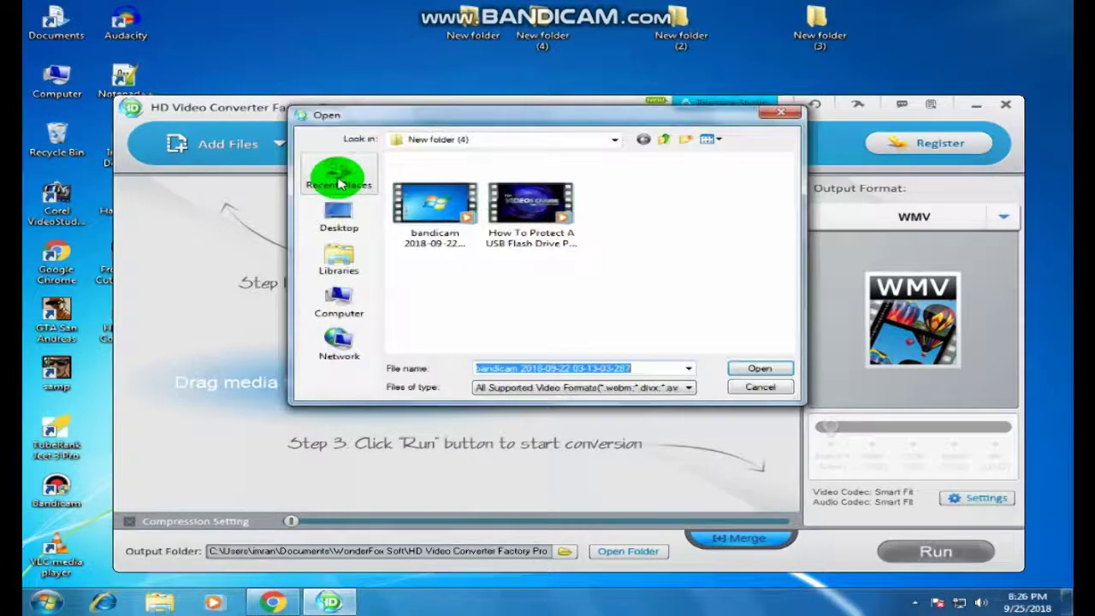
{"action": "left_click", "coordinate": [430, 215]}
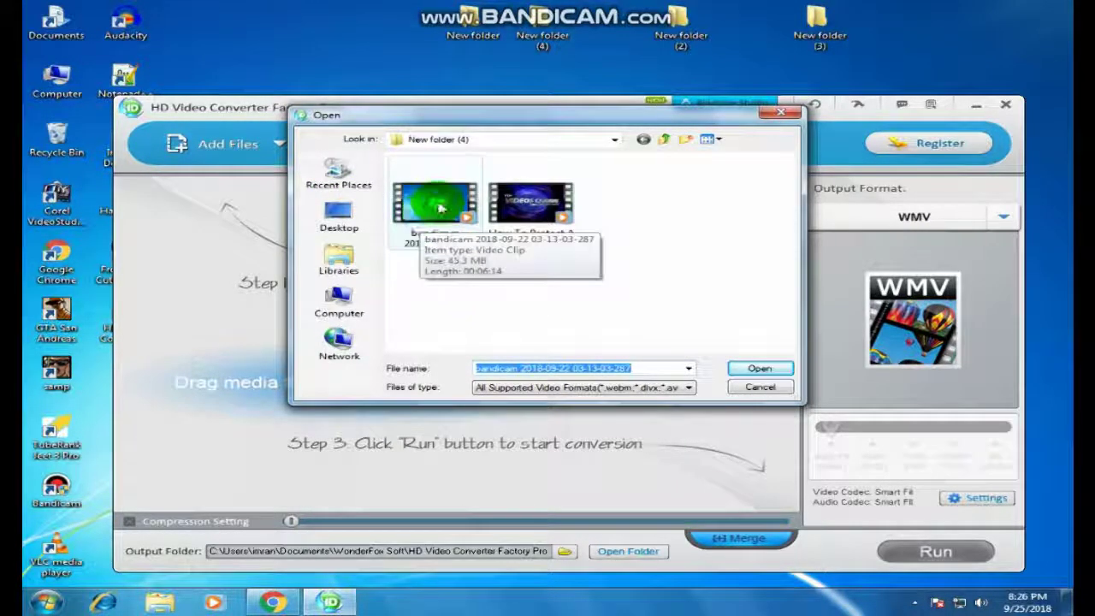
{"action": "left_click", "coordinate": [534, 202]}
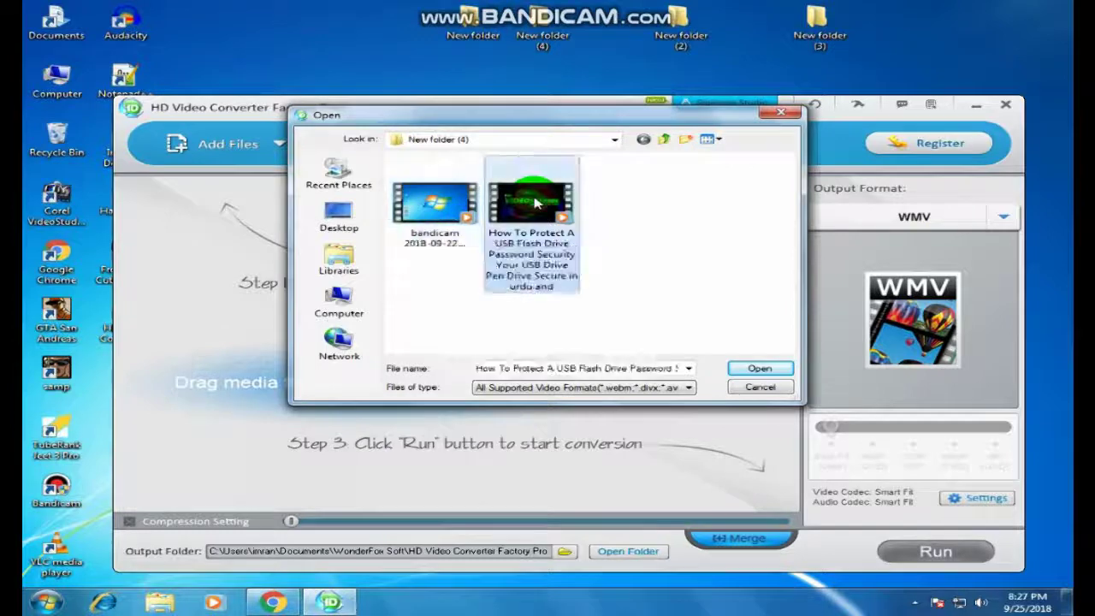
{"action": "left_click", "coordinate": [722, 354]}
{"action": "left_click", "coordinate": [741, 366]}
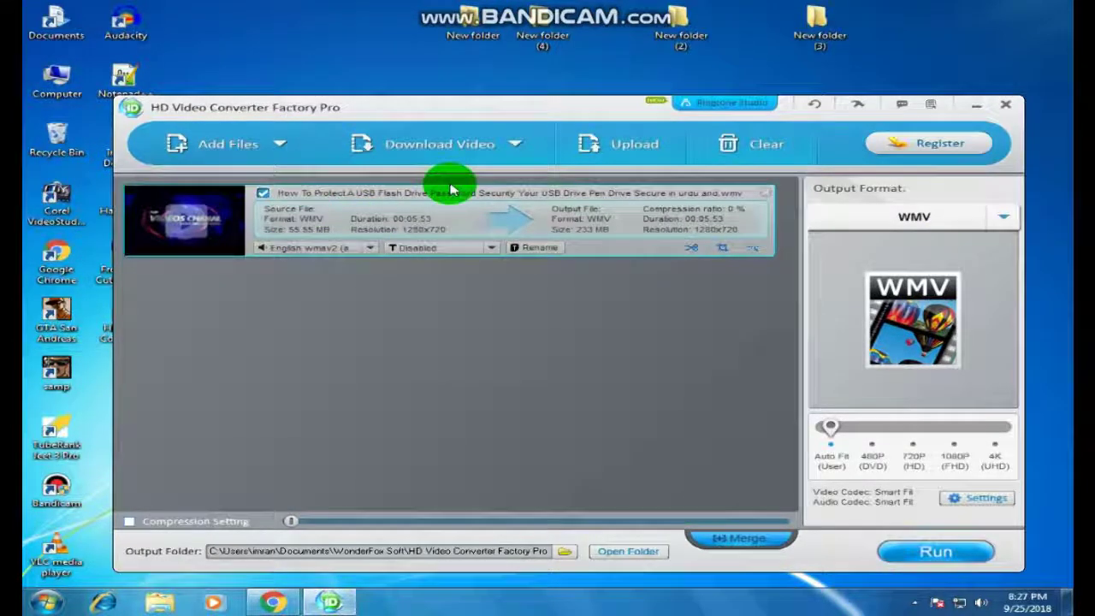
{"action": "left_click_drag", "start_coordinate": [430, 105], "coordinate": [404, 80]}
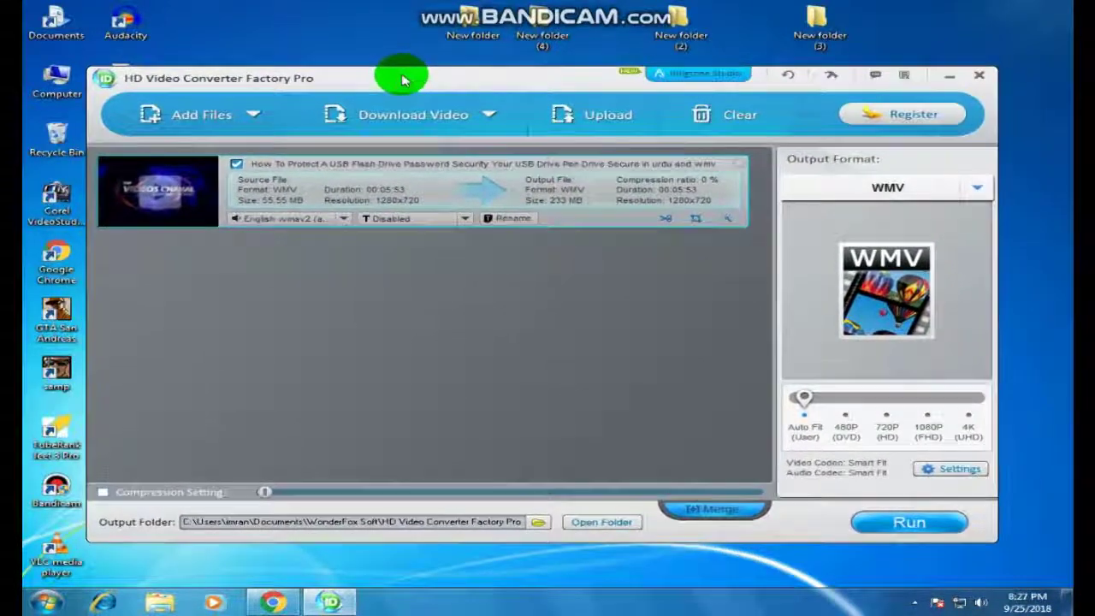
Step: Examine the available output profiles, covering the video formats and the device brands such as Apple, Sony, Samsung, Microsoft and LG
{"action": "left_click", "coordinate": [976, 191]}
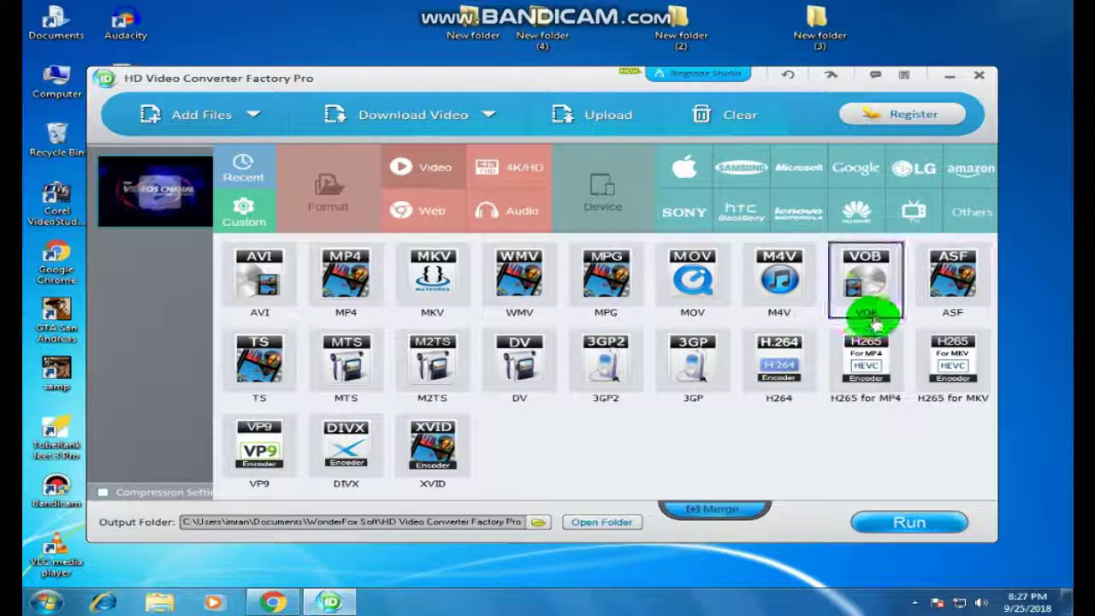
{"action": "left_click", "coordinate": [774, 305]}
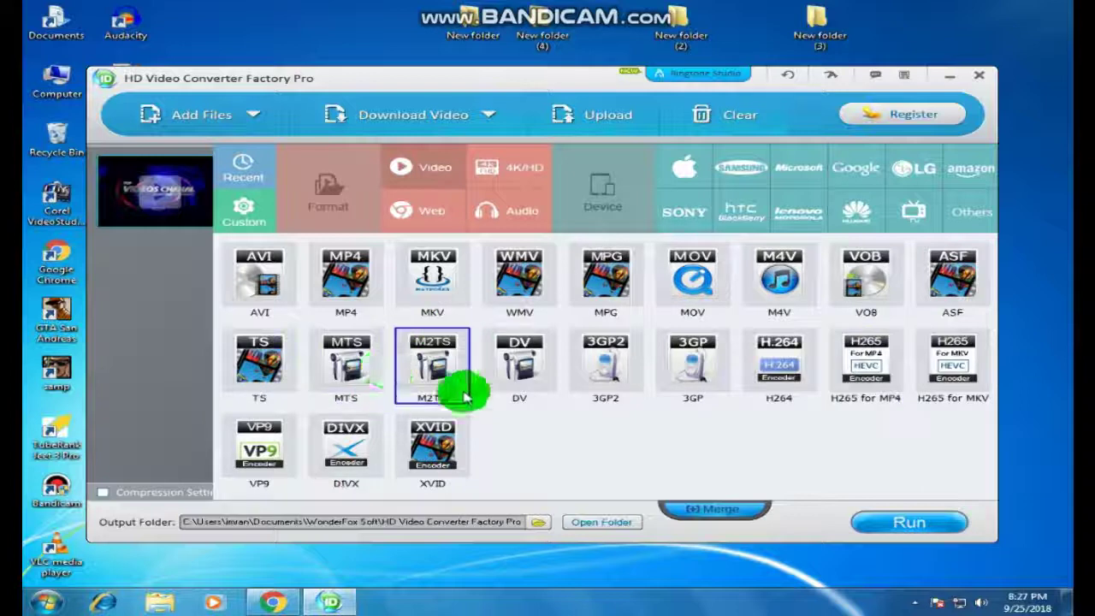
{"action": "left_click", "coordinate": [684, 175]}
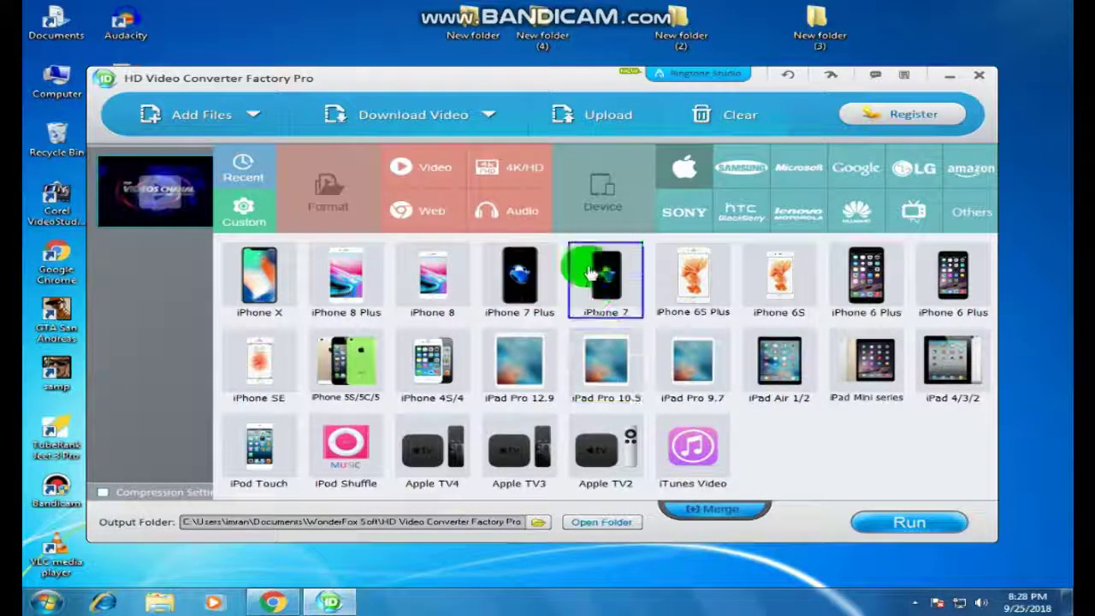
{"action": "left_click", "coordinate": [696, 218]}
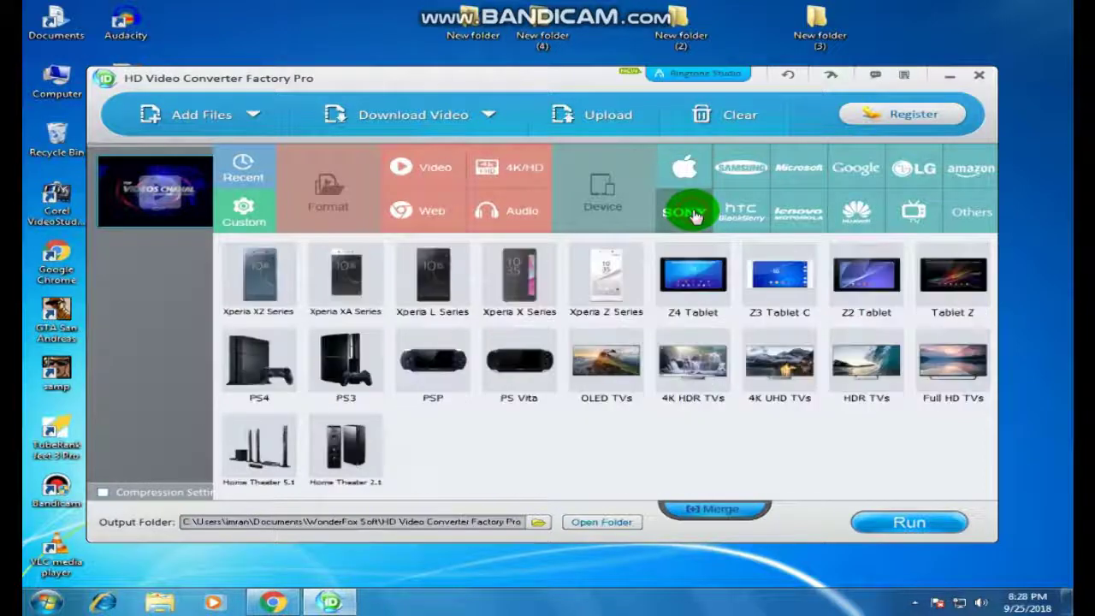
{"action": "left_click", "coordinate": [742, 212]}
{"action": "left_click", "coordinate": [741, 175]}
{"action": "left_click", "coordinate": [799, 175]}
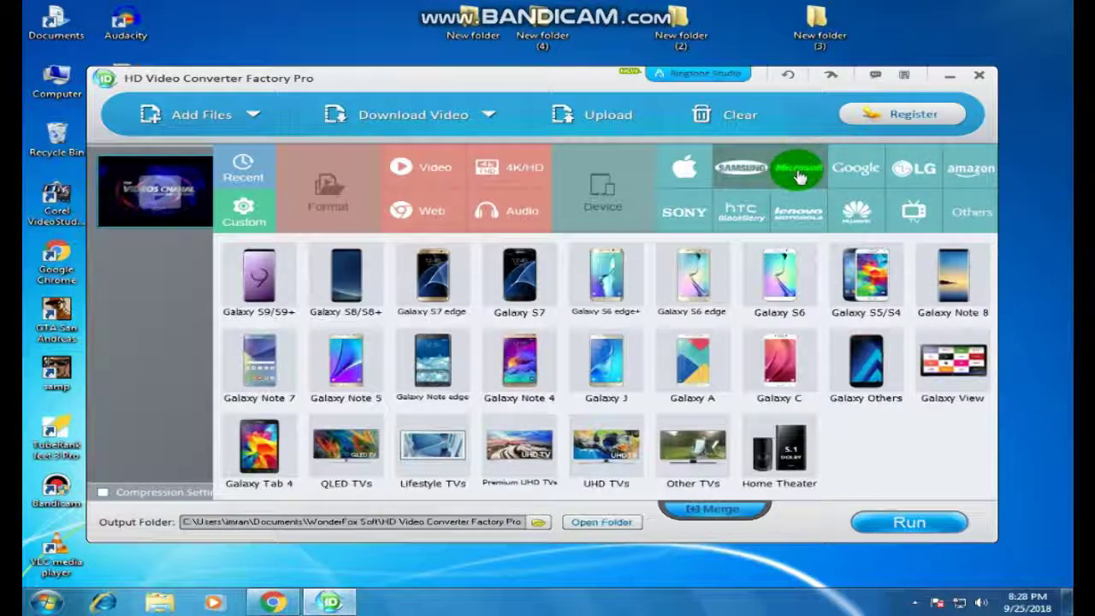
{"action": "left_click", "coordinate": [800, 210]}
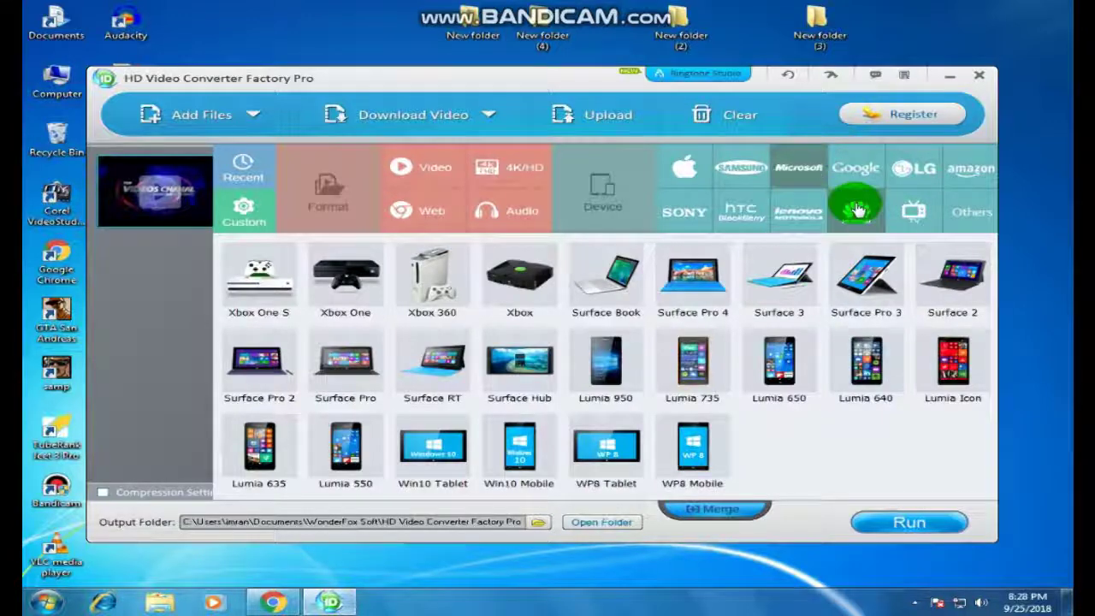
{"action": "left_click", "coordinate": [848, 171]}
{"action": "left_click", "coordinate": [870, 231]}
{"action": "left_click", "coordinate": [912, 210]}
{"action": "left_click", "coordinate": [914, 168]}
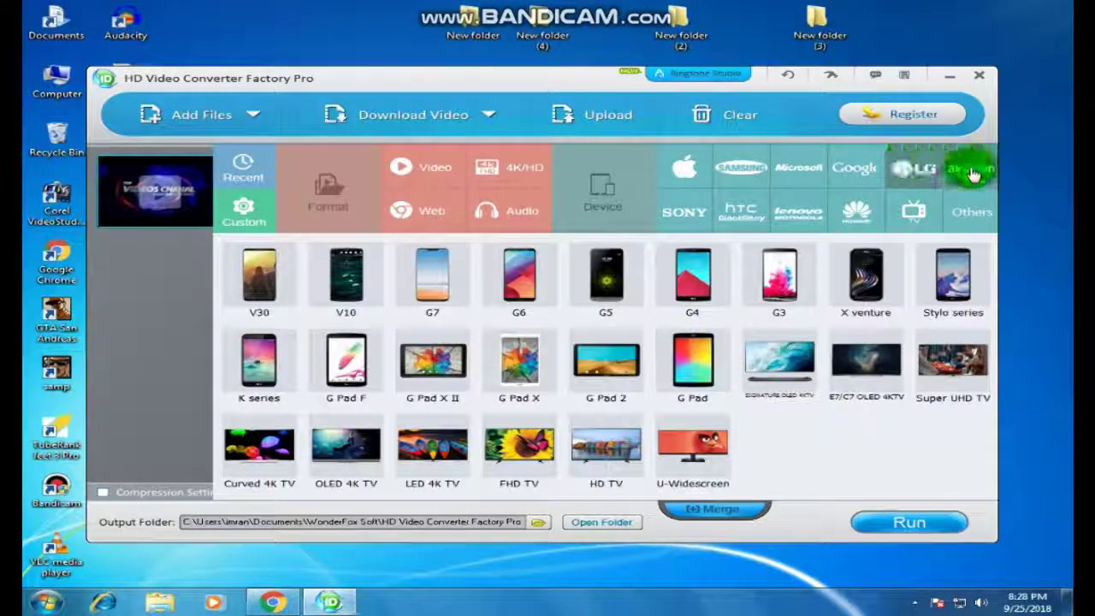
{"action": "left_click", "coordinate": [969, 223]}
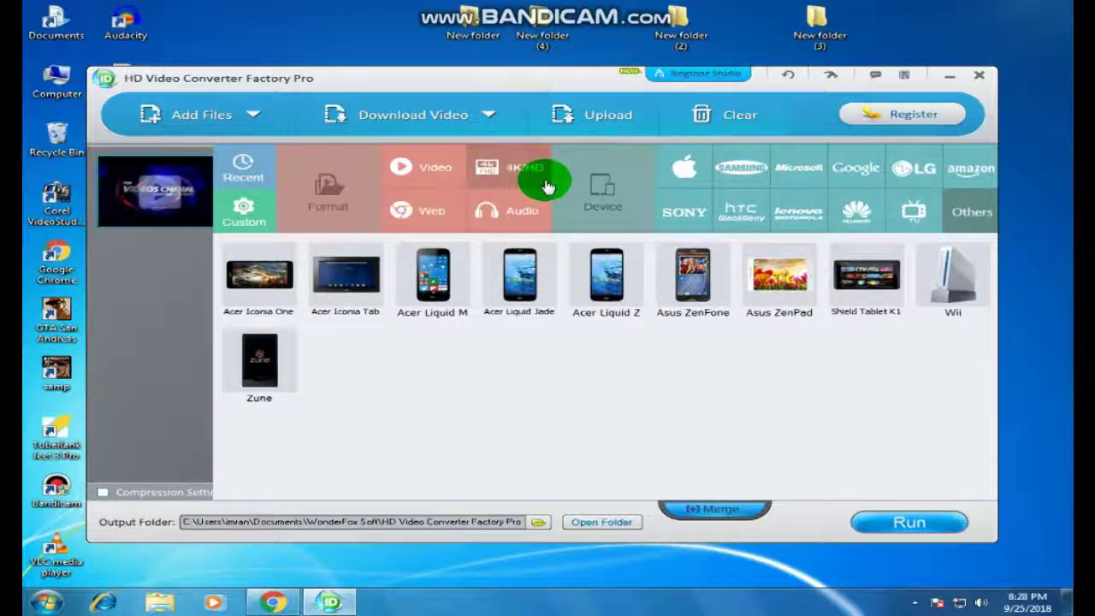
{"action": "left_click", "coordinate": [401, 167]}
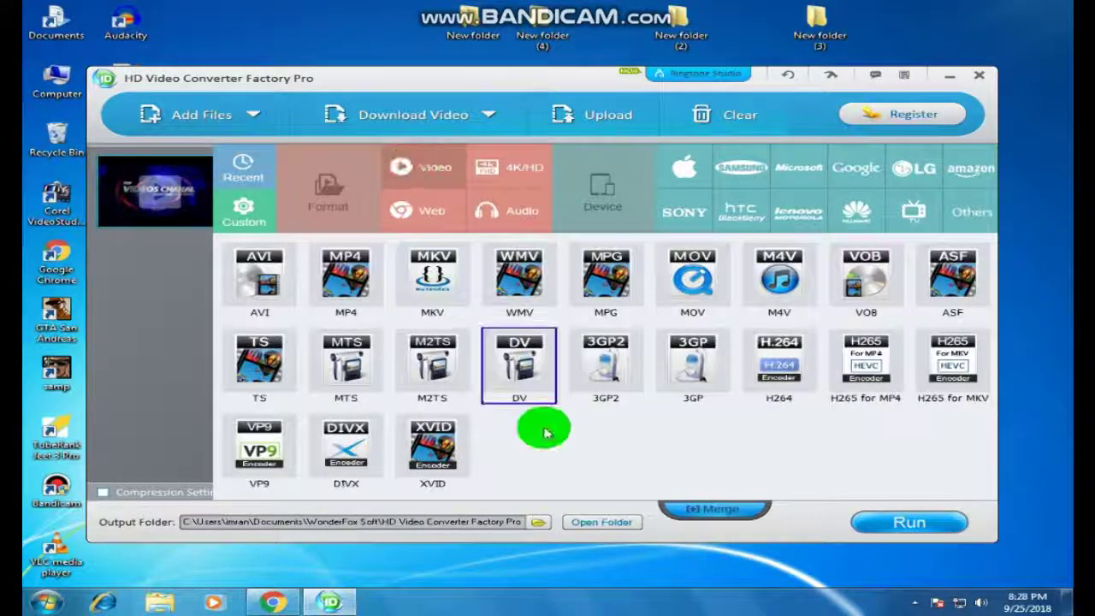
Step: Set the output format of the added video to MP4
{"action": "left_click_drag", "start_coordinate": [513, 76], "coordinate": [558, 58]}
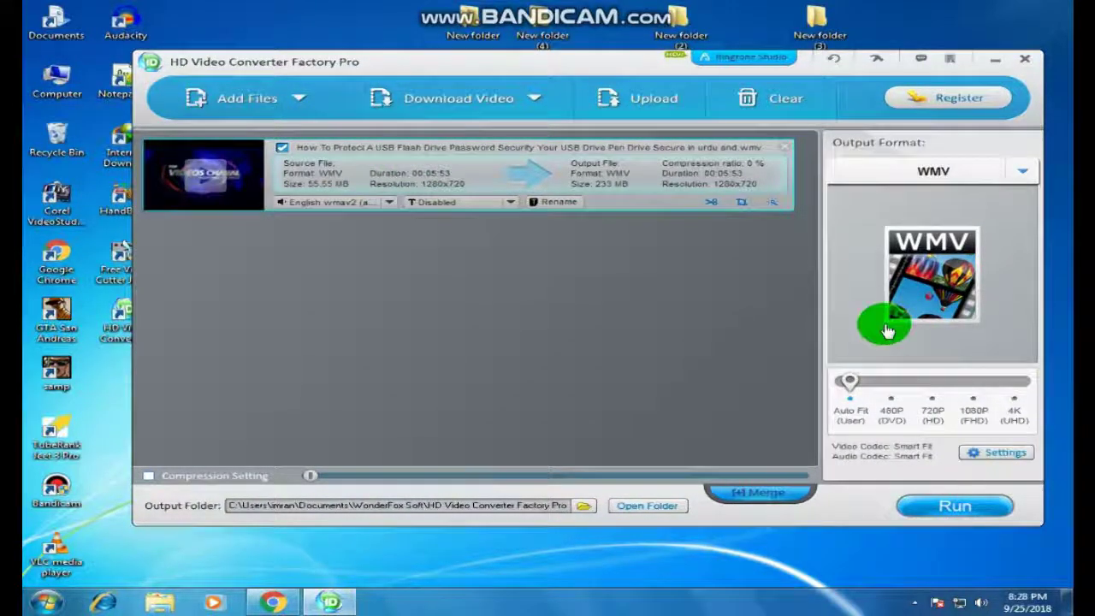
{"action": "left_click", "coordinate": [1012, 174]}
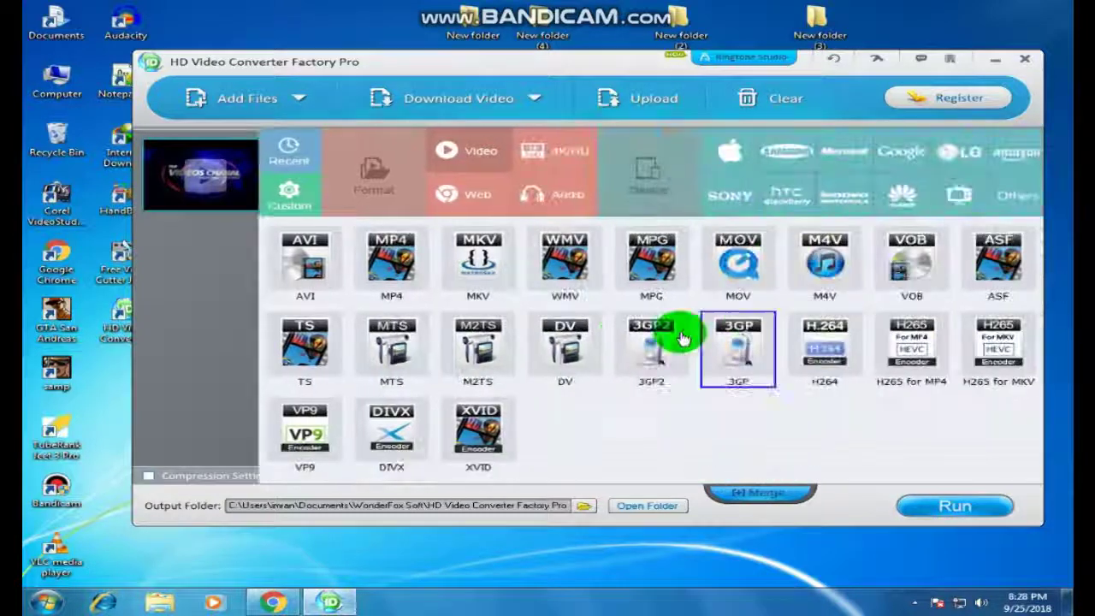
{"action": "left_click", "coordinate": [389, 257]}
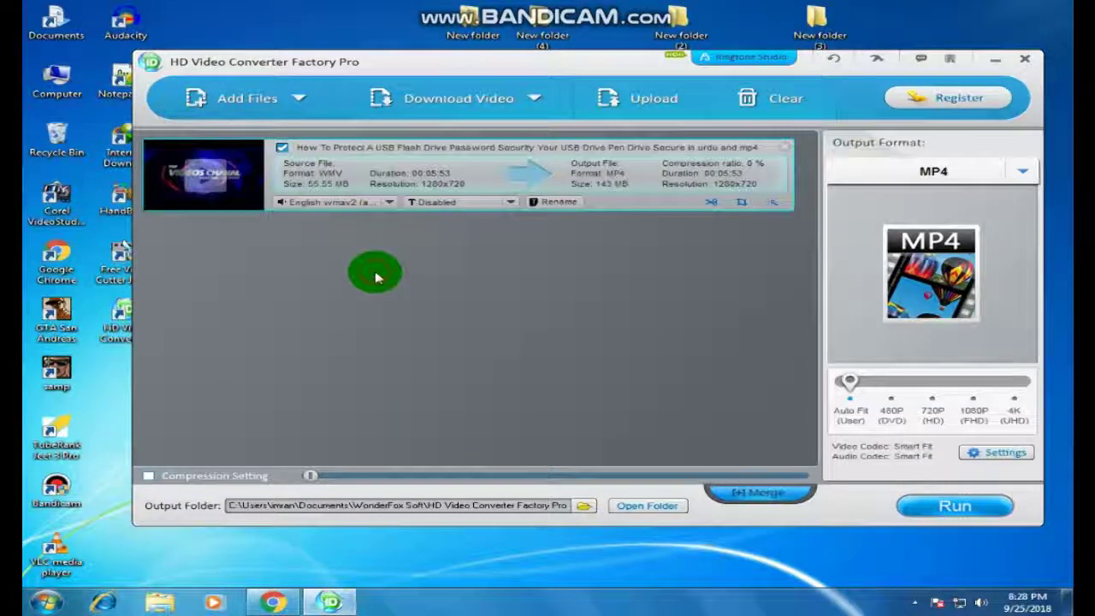
Step: Run the video conversion with the unregistered copy and cancel it while it is in progress
{"action": "left_click", "coordinate": [928, 509]}
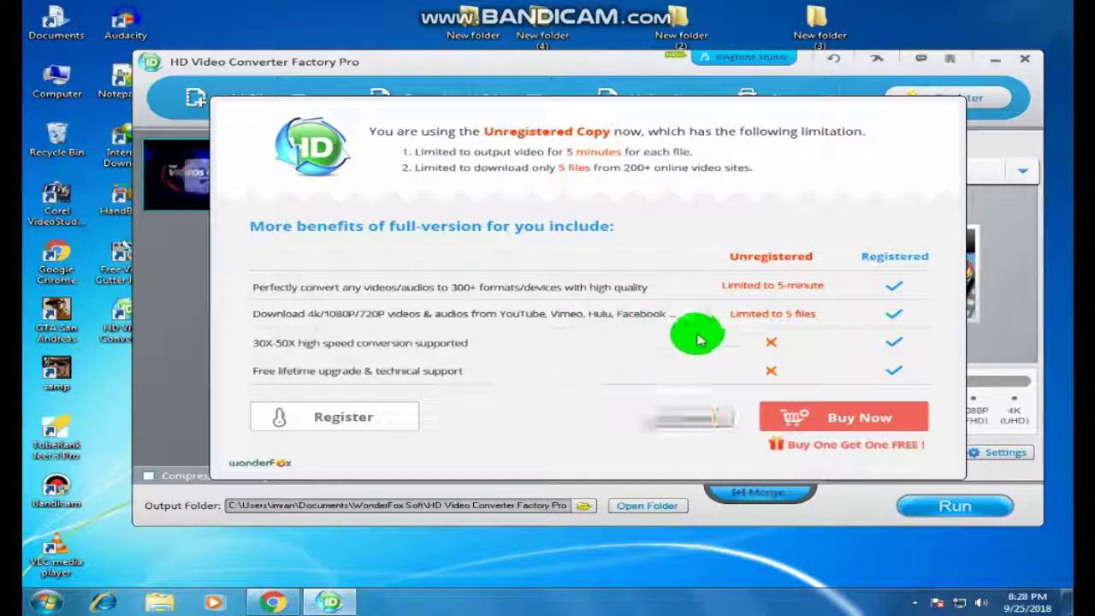
{"action": "left_click", "coordinate": [689, 417]}
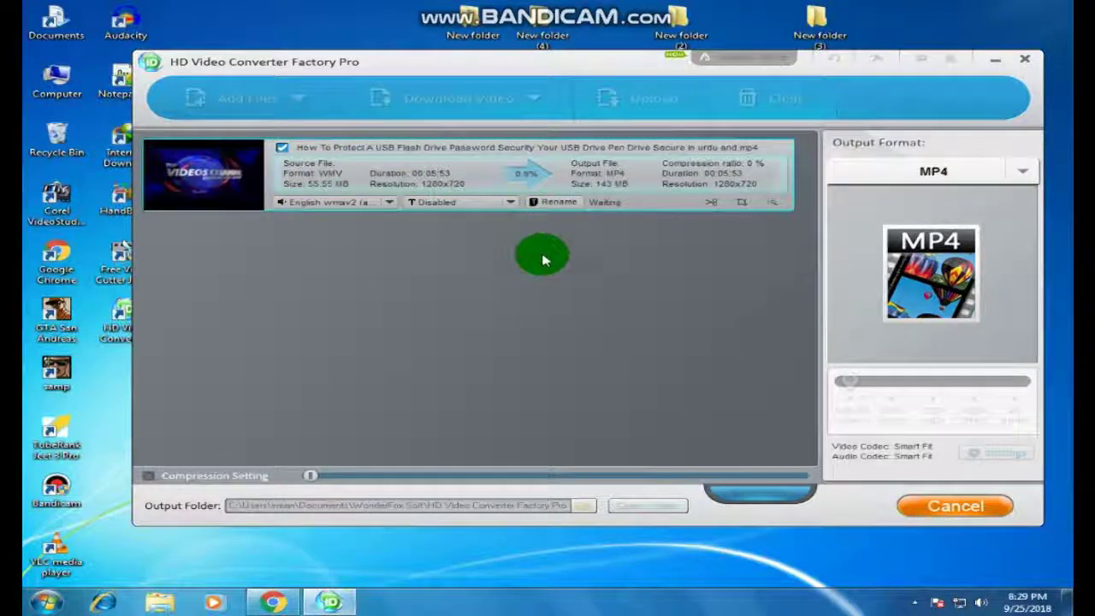
{"action": "left_click_drag", "start_coordinate": [538, 67], "coordinate": [563, 155]}
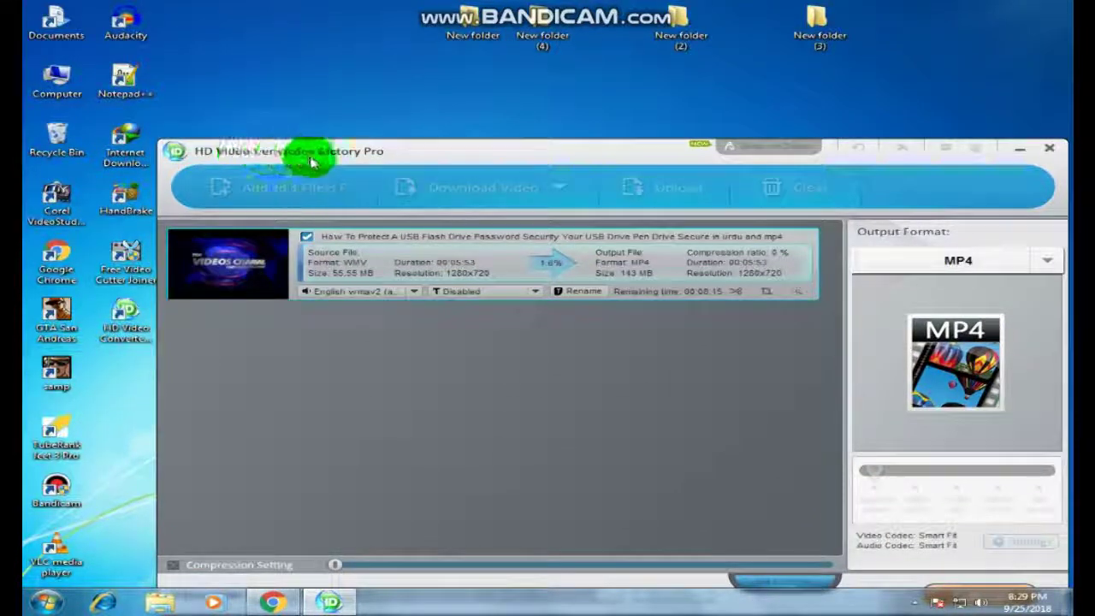
{"action": "left_click_drag", "start_coordinate": [576, 163], "coordinate": [561, 120]}
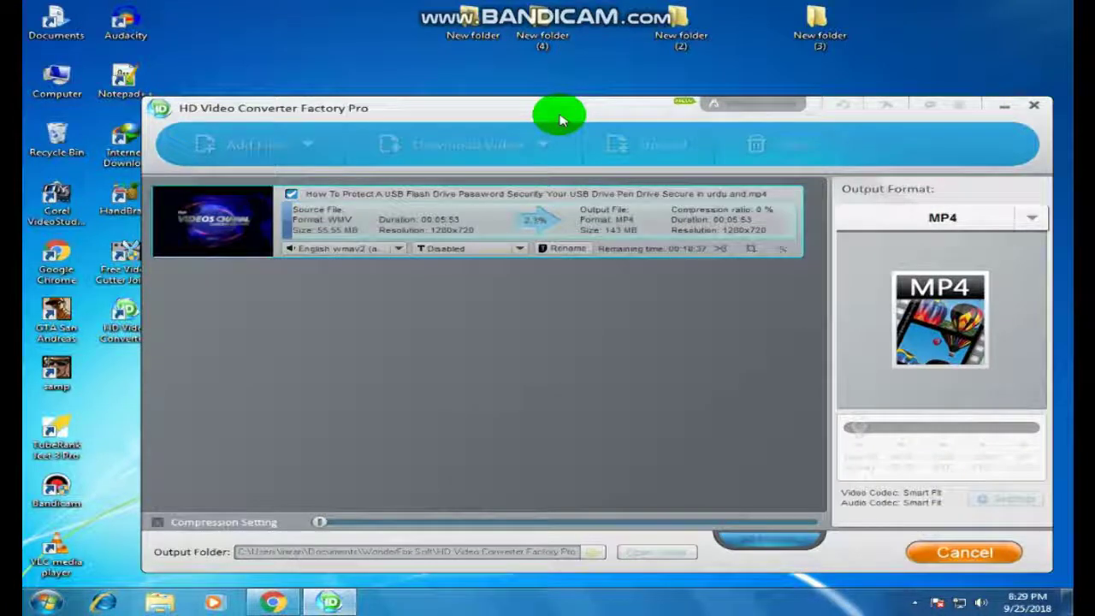
{"action": "mouse_move", "coordinate": [561, 120]}
{"action": "left_mouse_down"}
{"action": "mouse_move", "coordinate": [586, 142]}
{"action": "mouse_move", "coordinate": [548, 124]}
{"action": "left_mouse_up"}
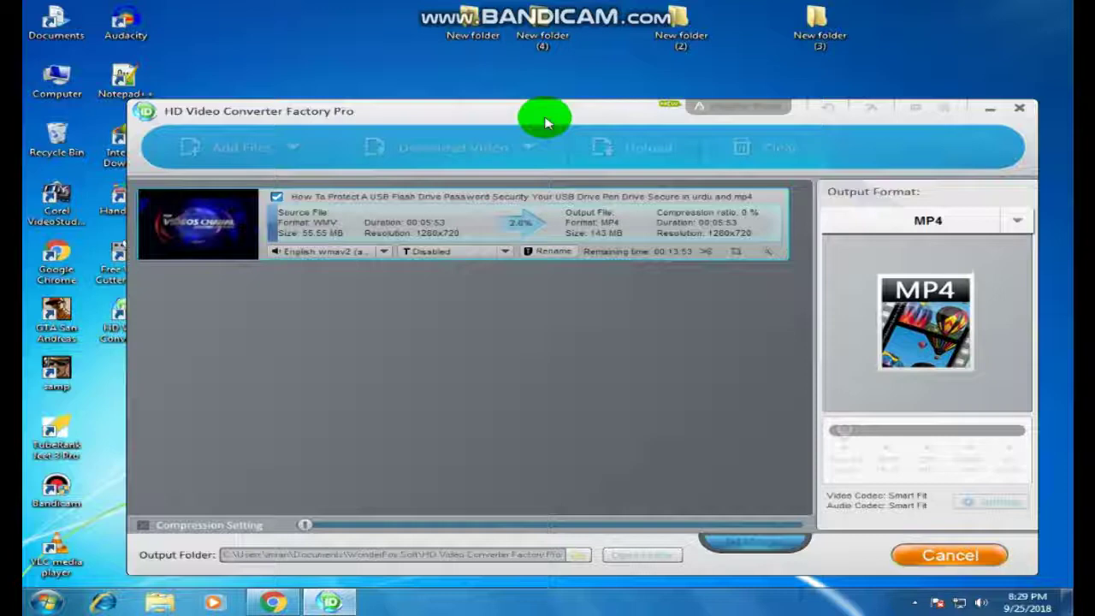
{"action": "mouse_move", "coordinate": [548, 123]}
{"action": "left_mouse_down"}
{"action": "mouse_move", "coordinate": [543, 136]}
{"action": "mouse_move", "coordinate": [536, 119]}
{"action": "left_mouse_up"}
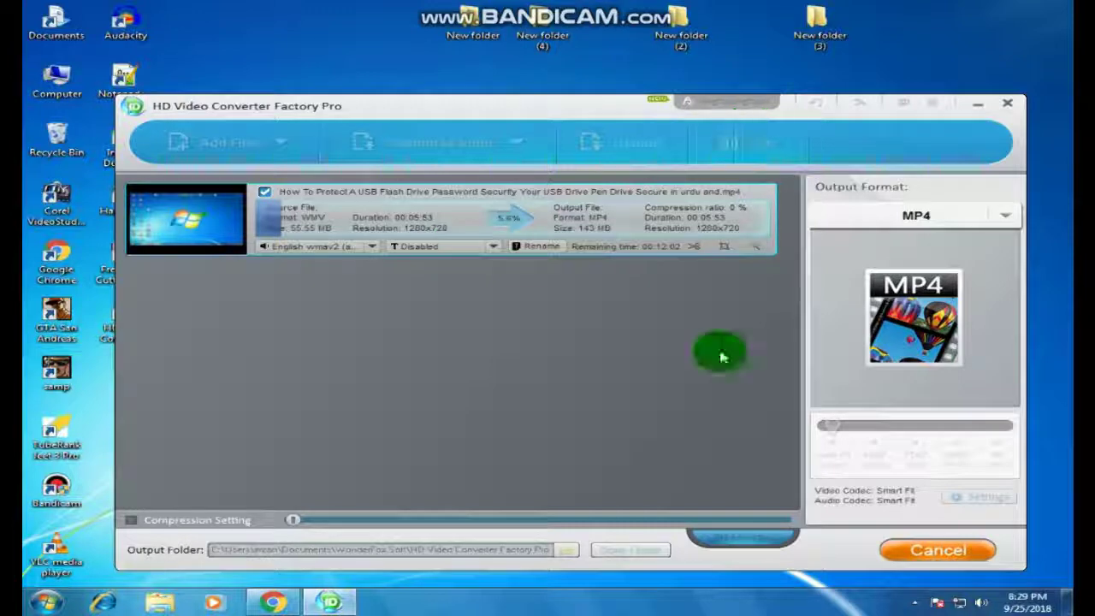
{"action": "left_click", "coordinate": [917, 549]}
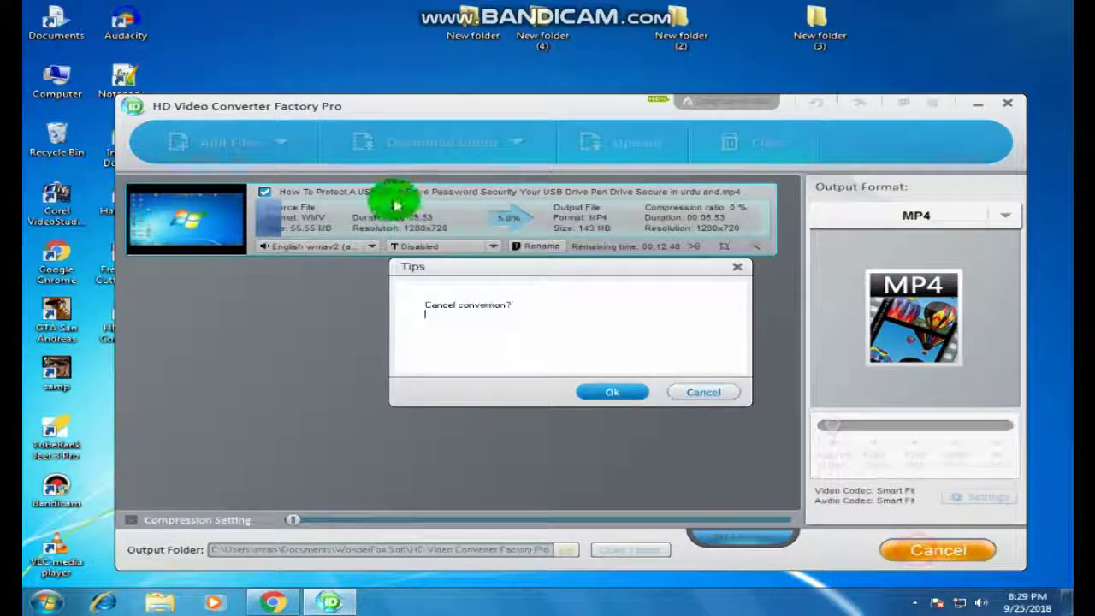
{"action": "left_click", "coordinate": [607, 392]}
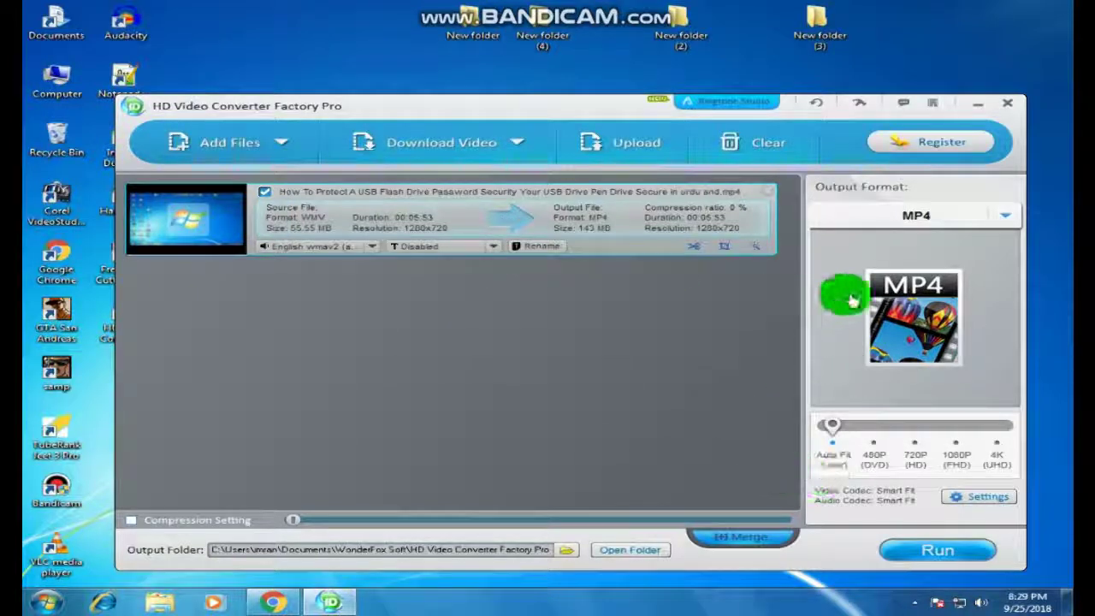
Step: Examine the video, audio and advanced output settings of the MP4 profile alongside the source file details, leaving them unchanged
{"action": "left_click", "coordinate": [981, 498]}
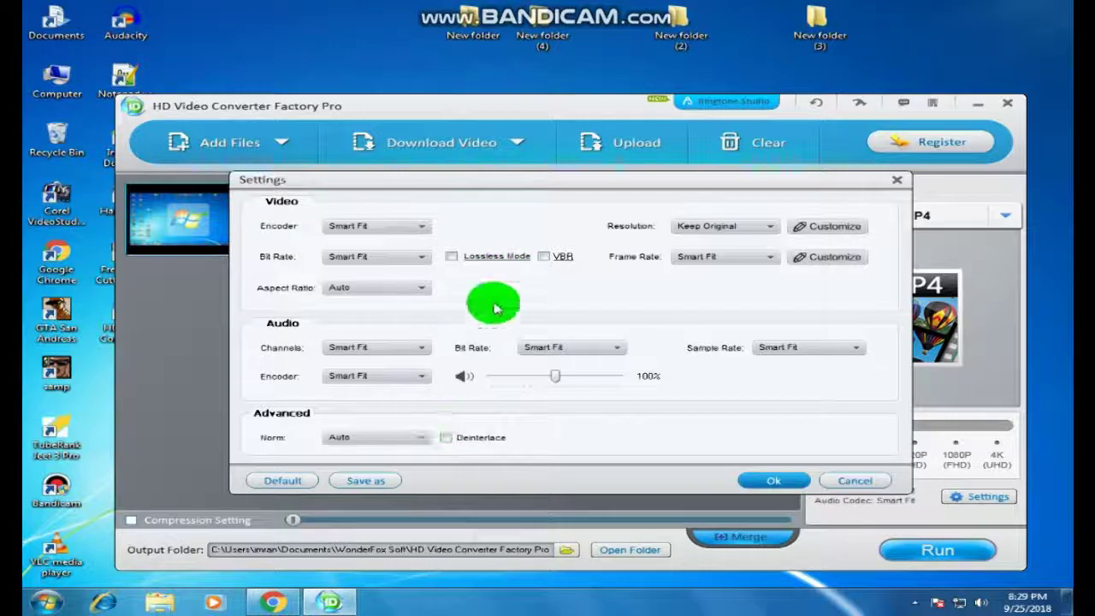
{"action": "left_click_drag", "start_coordinate": [562, 178], "coordinate": [500, 165]}
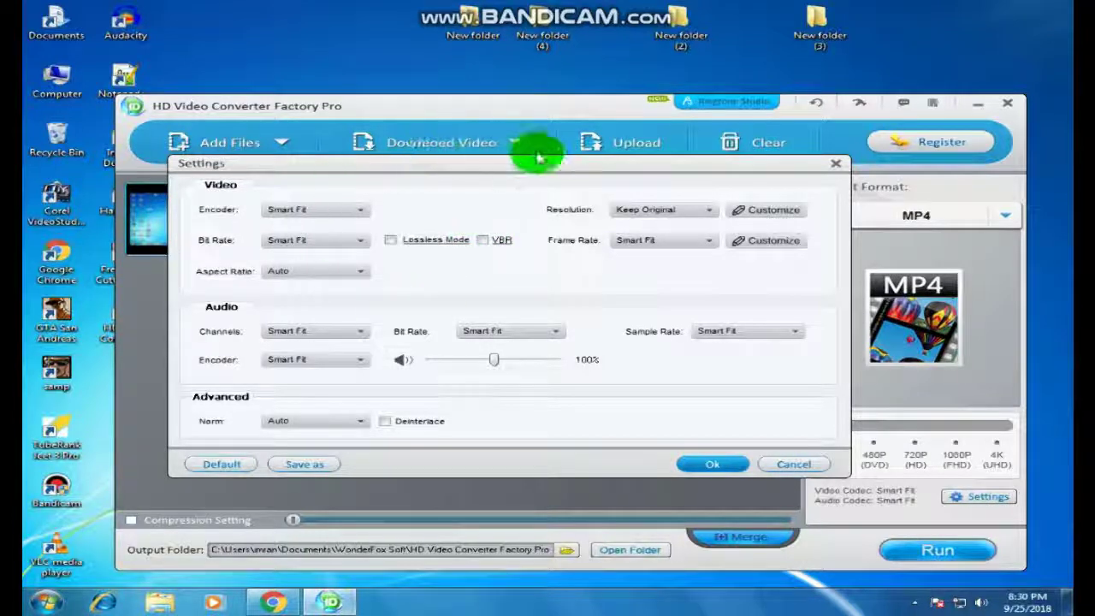
{"action": "left_click_drag", "start_coordinate": [537, 164], "coordinate": [486, 309]}
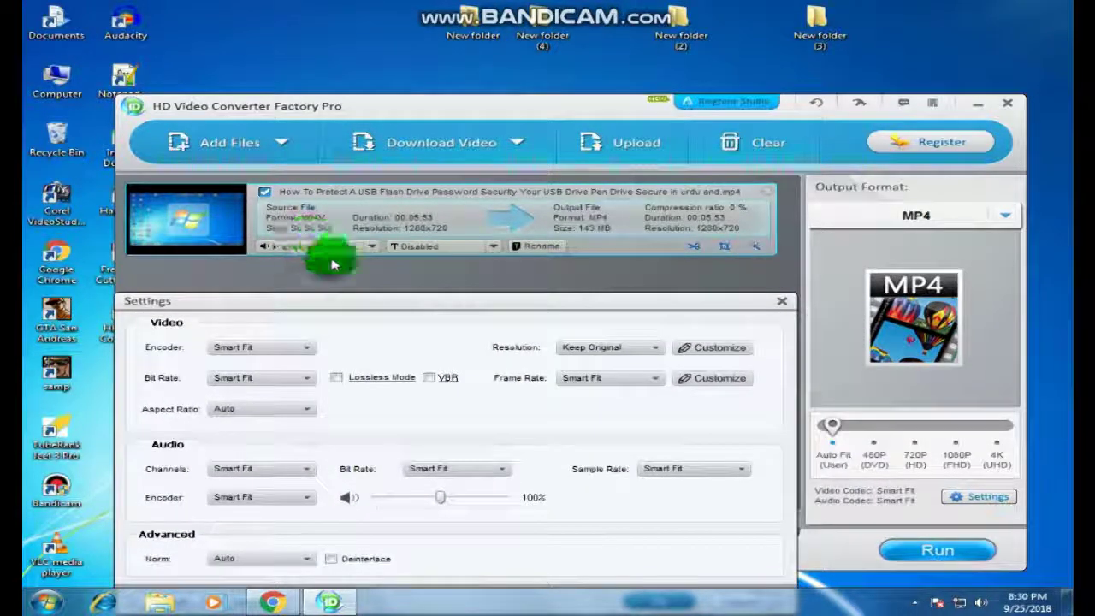
{"action": "left_click_drag", "start_coordinate": [394, 304], "coordinate": [439, 203]}
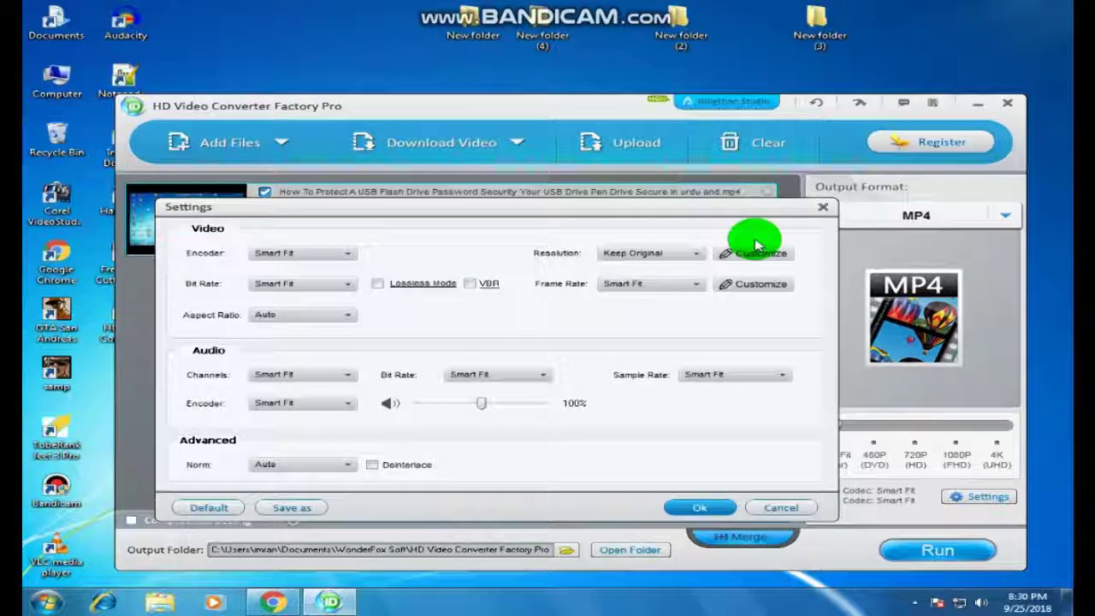
{"action": "left_click", "coordinate": [825, 209]}
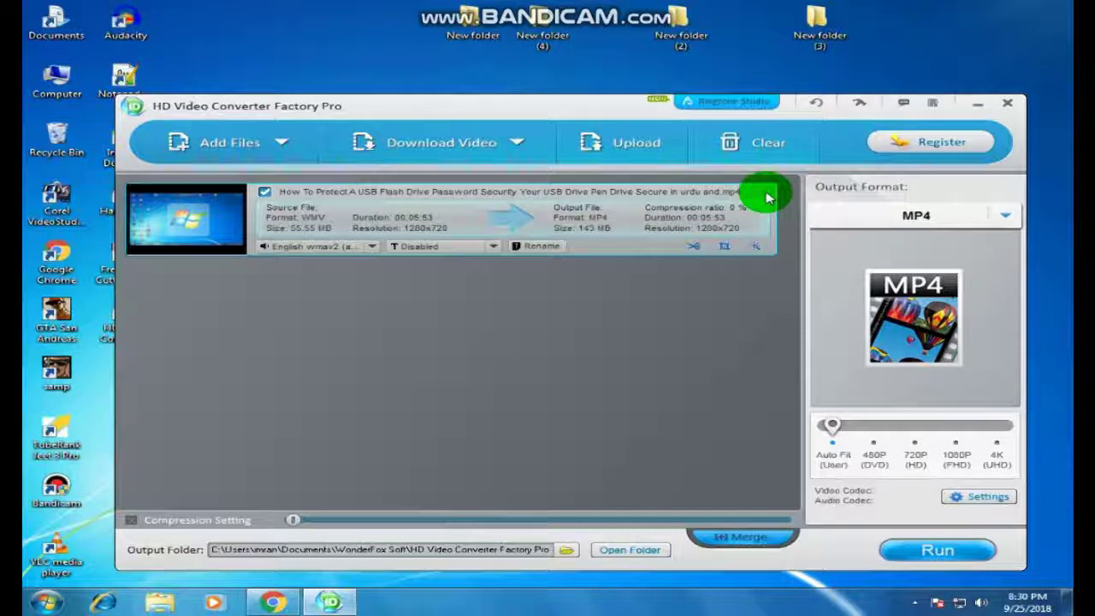
Step: Remove the USB flash drive video from the conversion list and minimize the converter window
{"action": "left_click", "coordinate": [768, 198]}
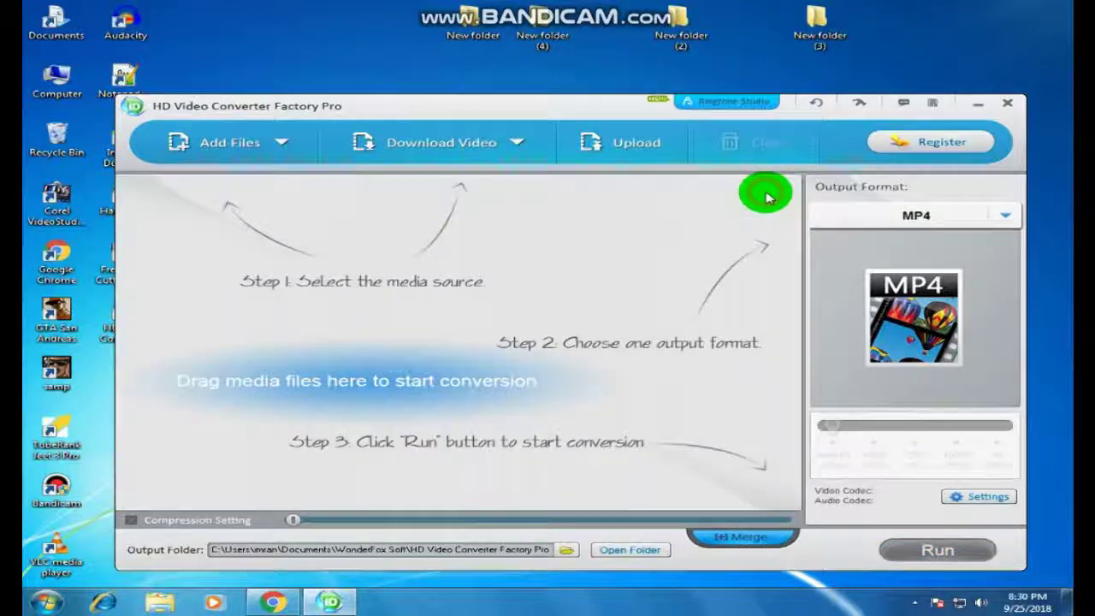
{"action": "left_click", "coordinate": [976, 104]}
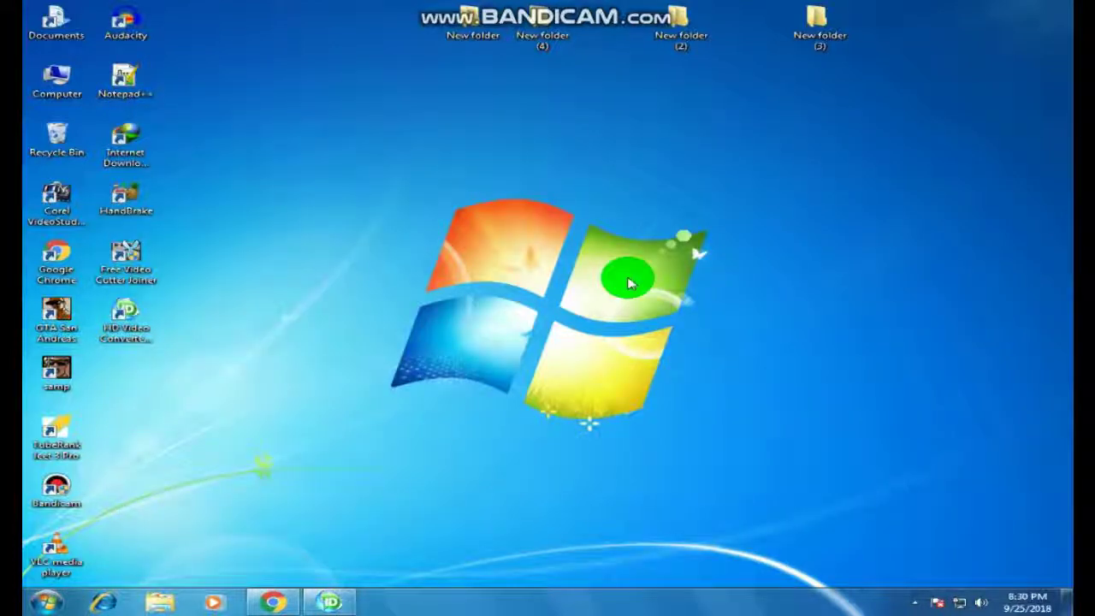